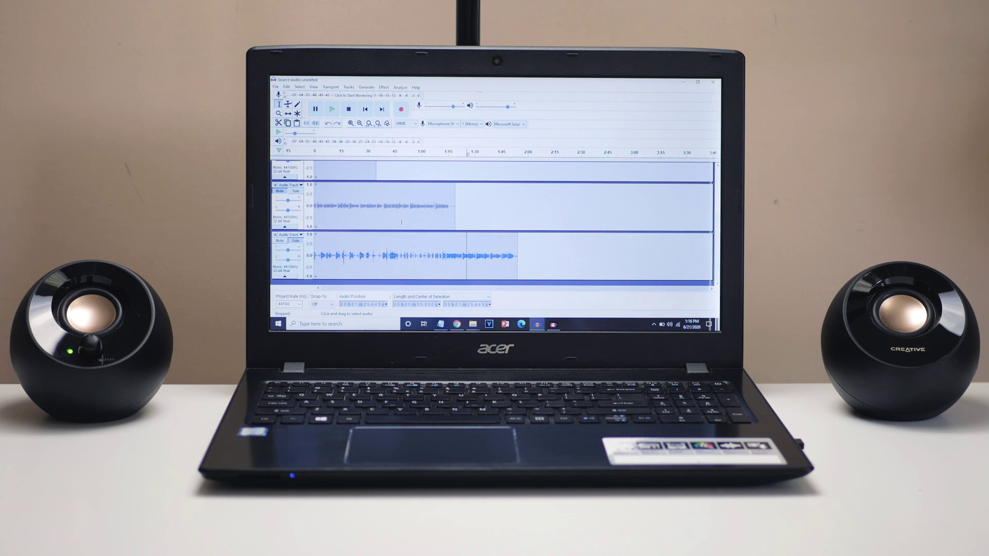
Scroll the track panel to the top and solo the first audio track
scroll(402, 222, up, 3)
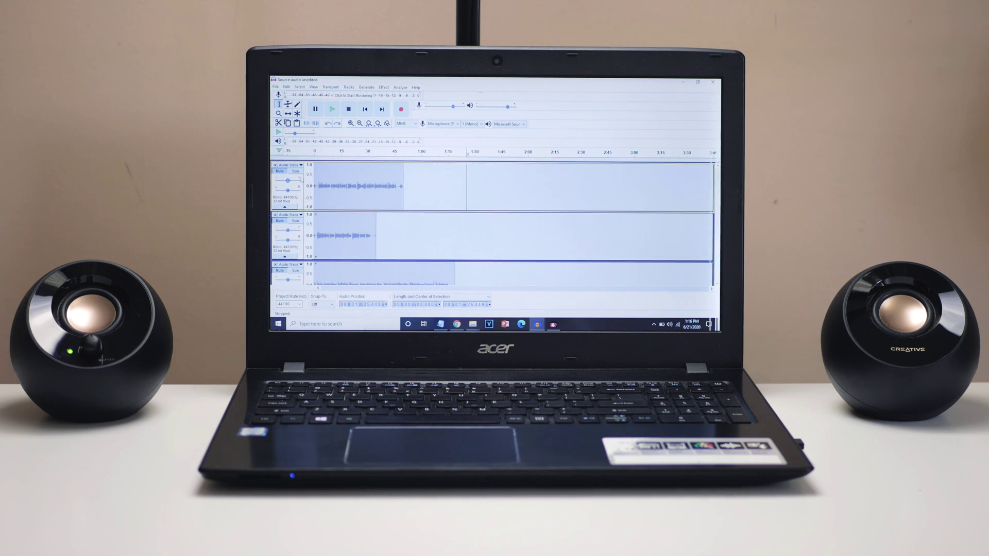
click(296, 172)
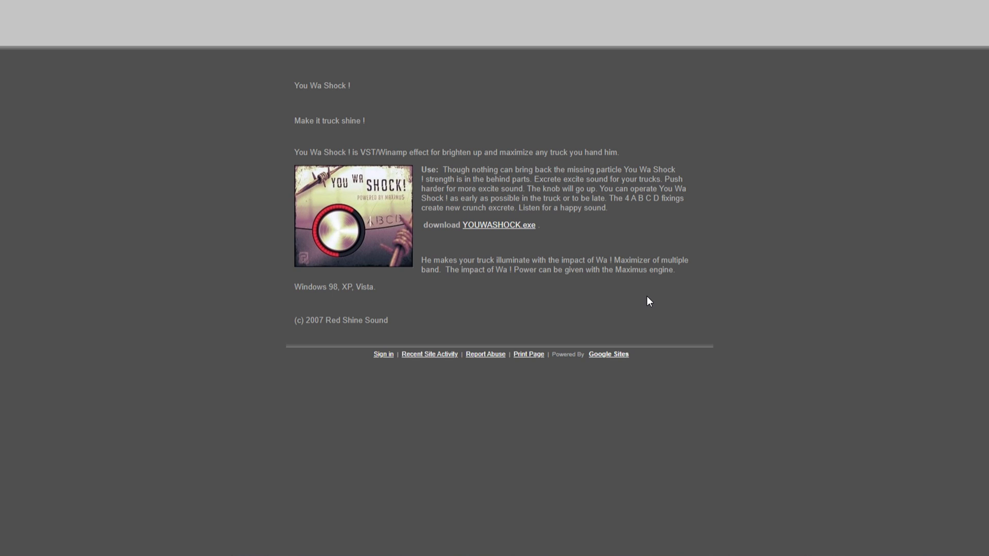
Download YOUWASHOCK.exe and save it to Downloads\Plugin Downloads
click(509, 227)
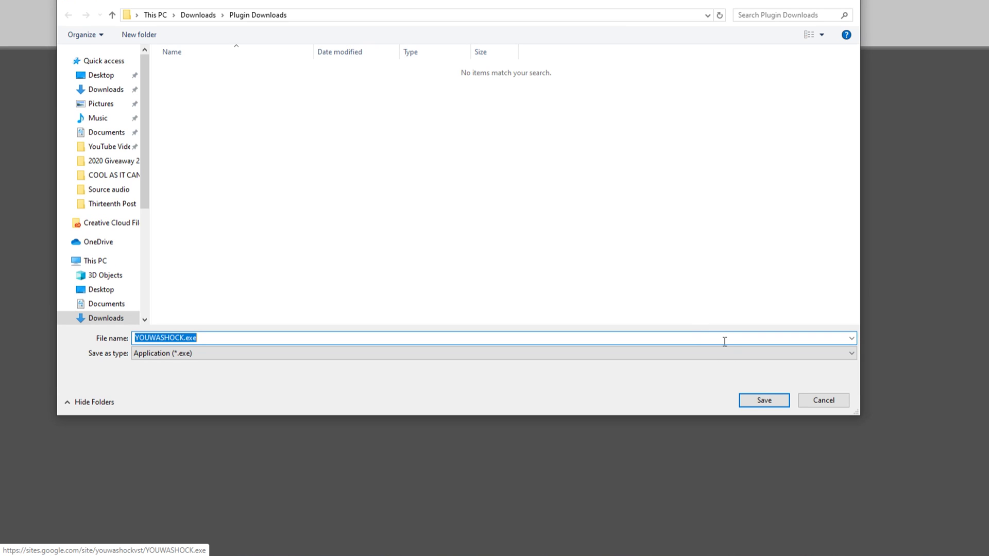
click(761, 401)
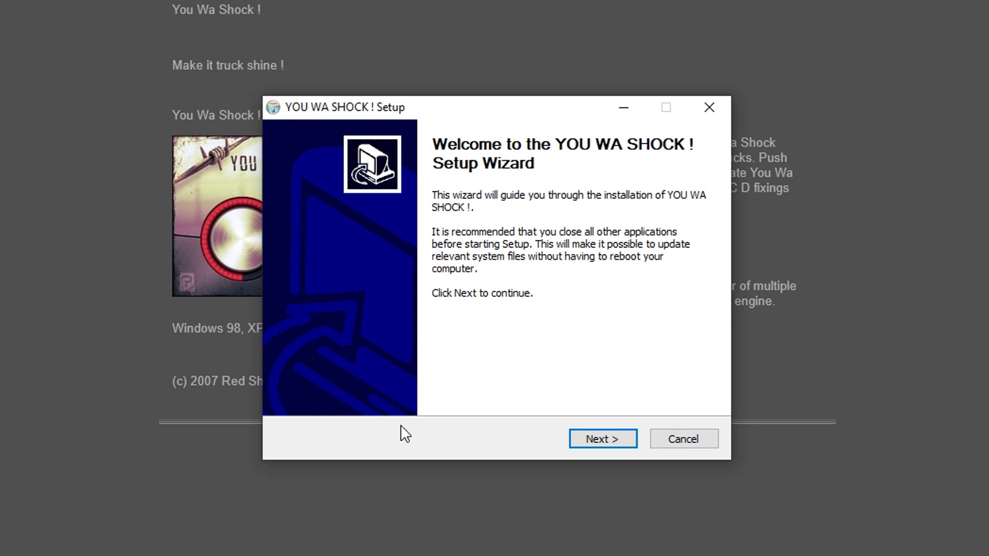
Run the YOU WA SHOCK ! setup with destination Program Files (x86)\Audacity\Plug-Ins and install
click(618, 439)
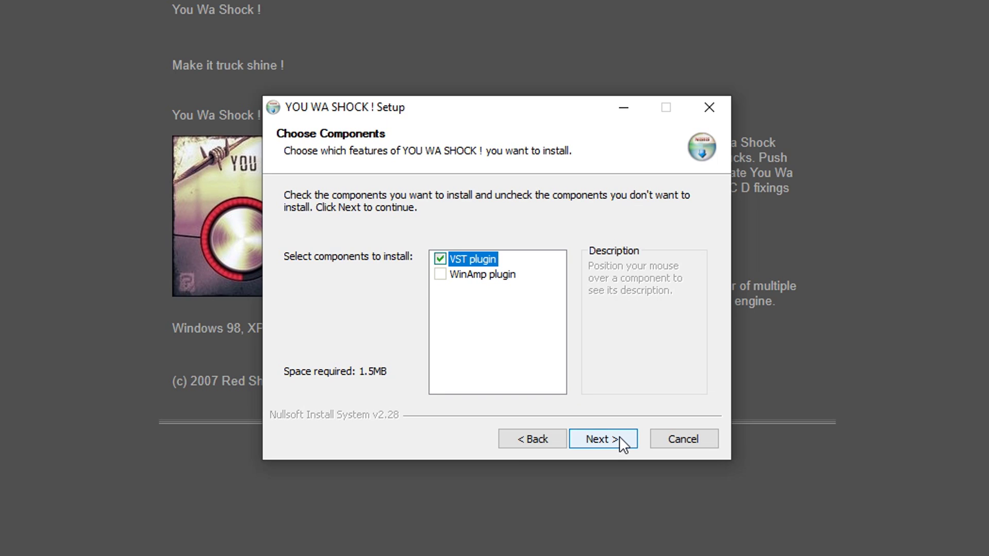
click(618, 436)
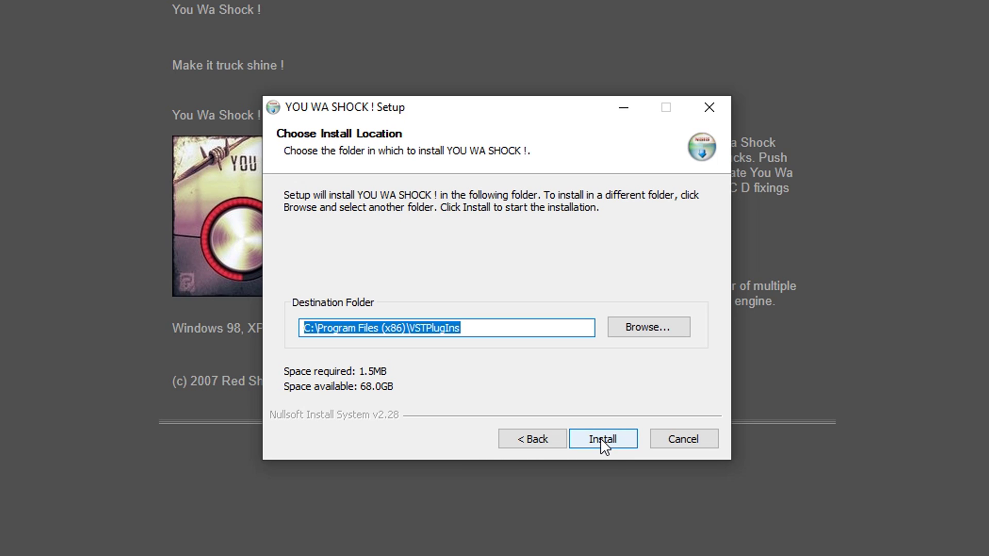
click(668, 327)
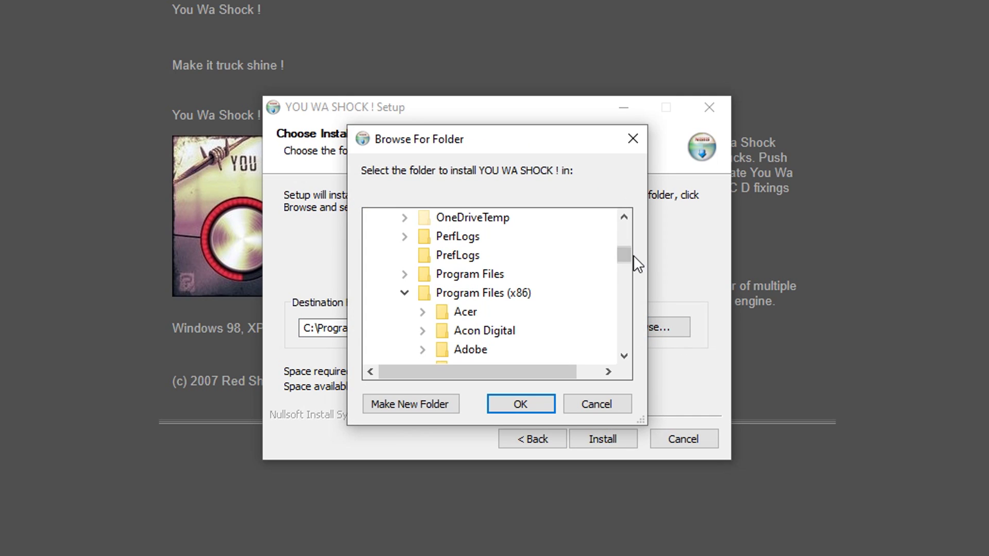
click(404, 293)
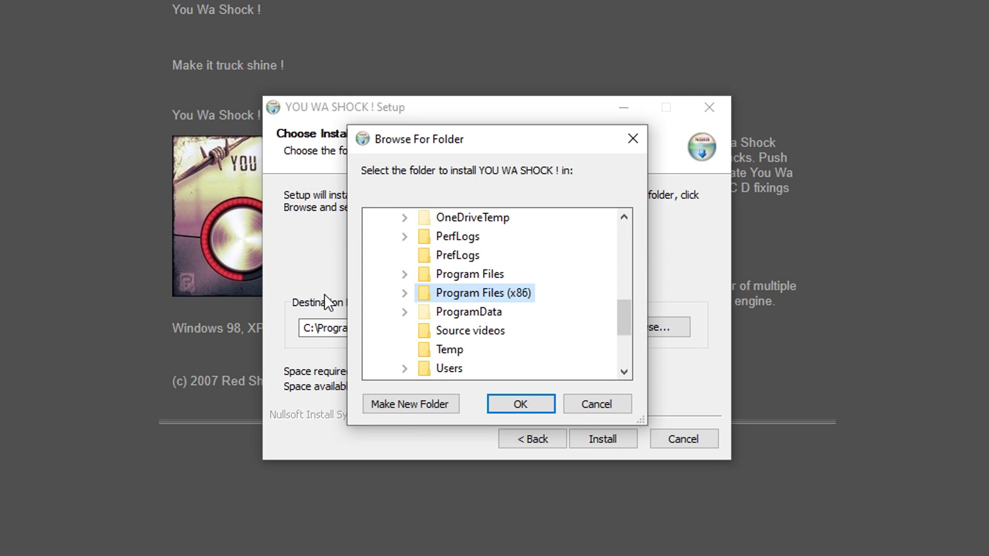
click(404, 293)
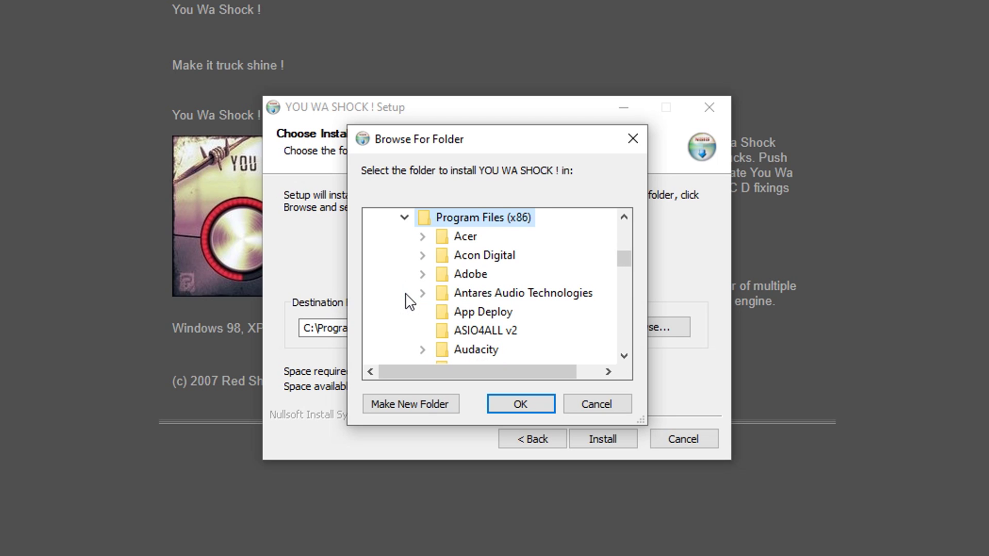
click(438, 350)
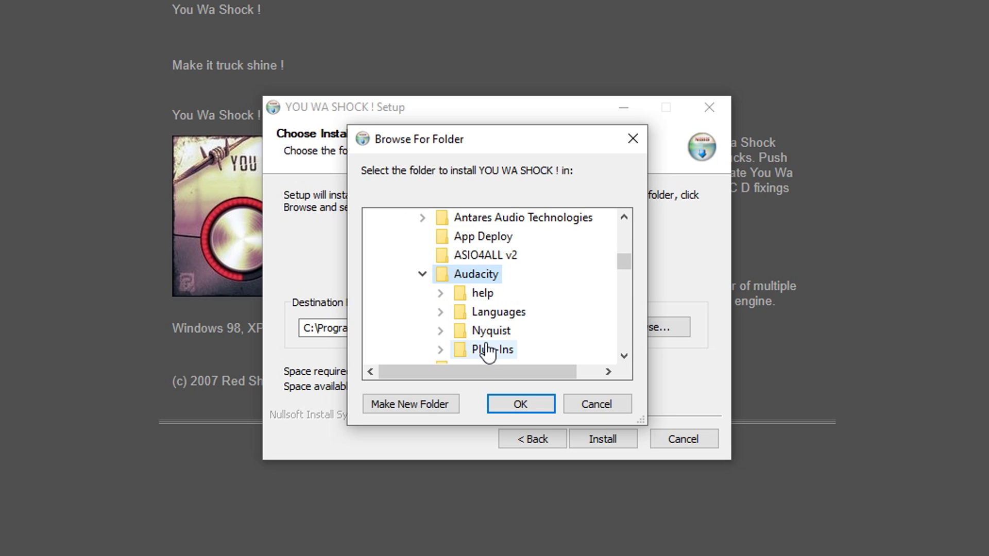
click(487, 351)
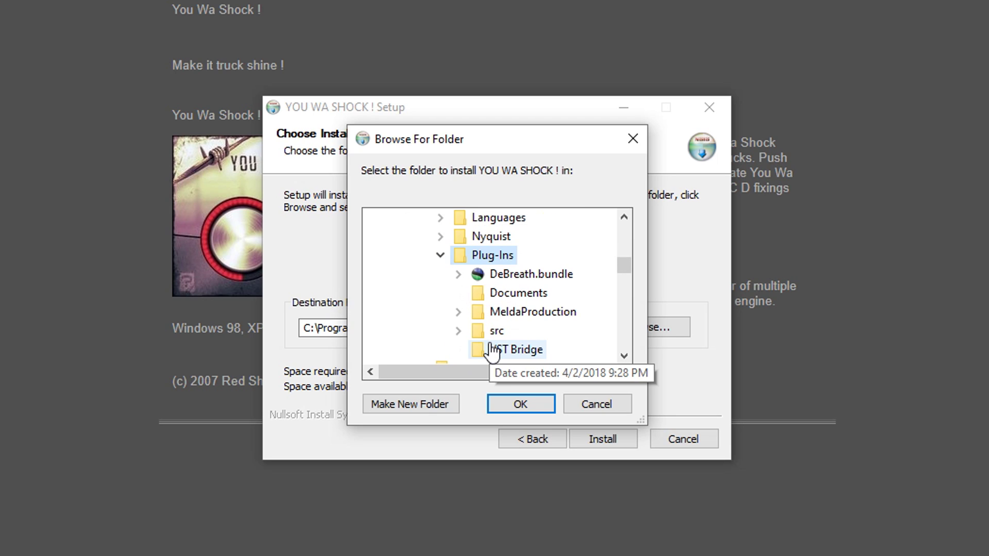
click(521, 405)
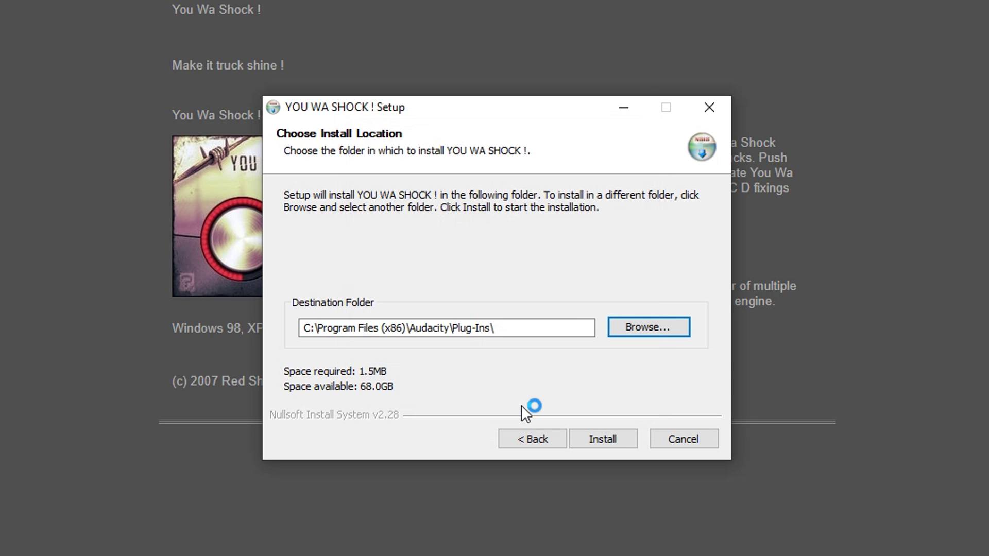
click(627, 438)
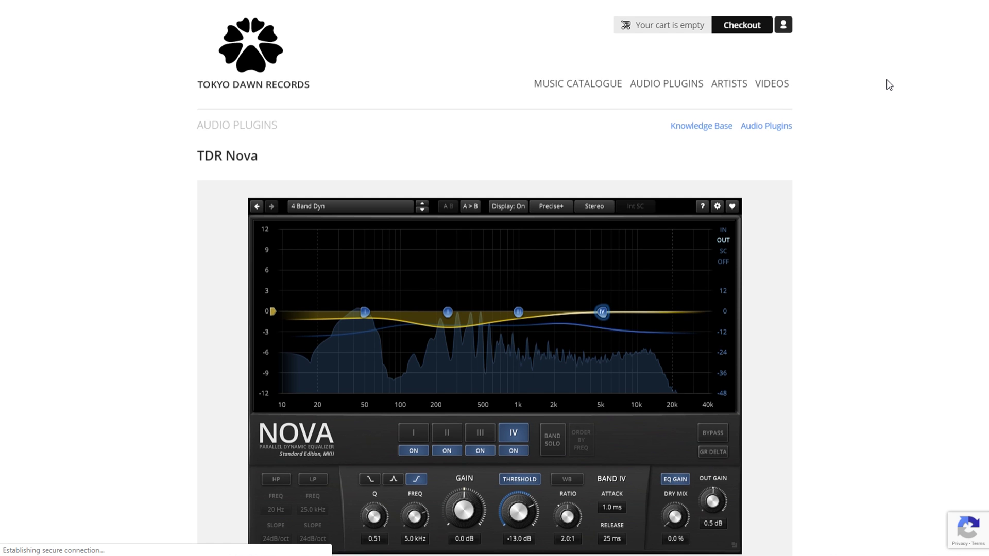
Download TDR Nova (installer).zip for Windows, accepting the licence, into Plugin Downloads
scroll(887, 84, down, 8)
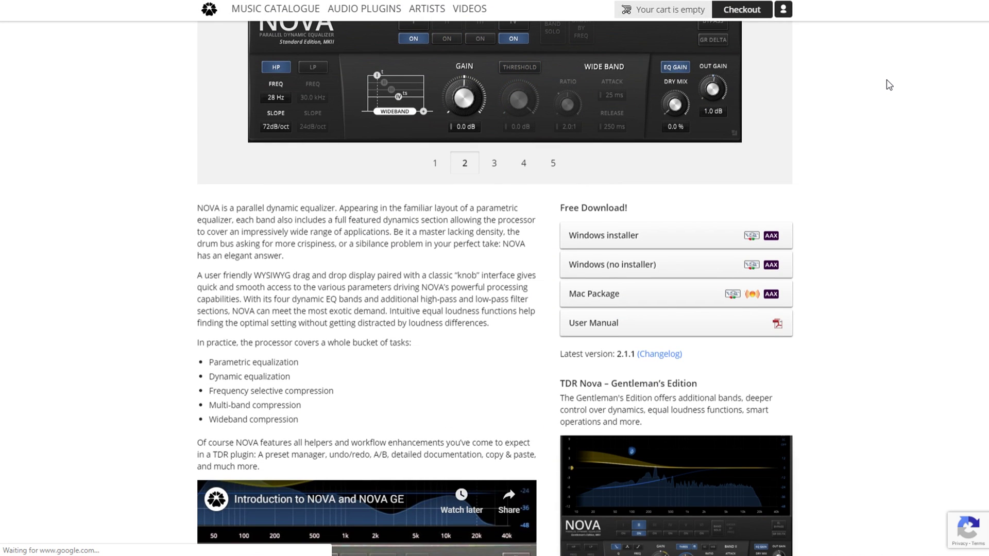
click(705, 234)
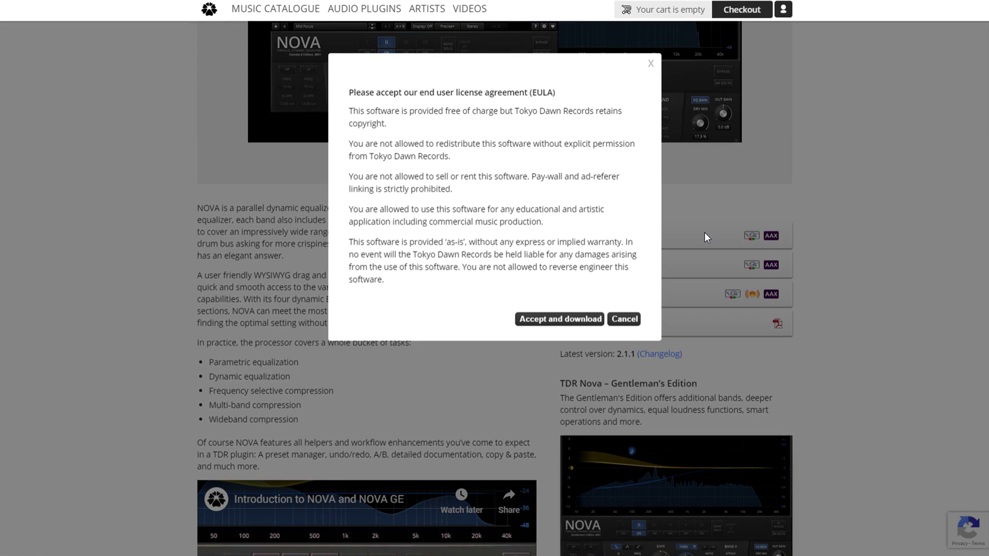
click(581, 321)
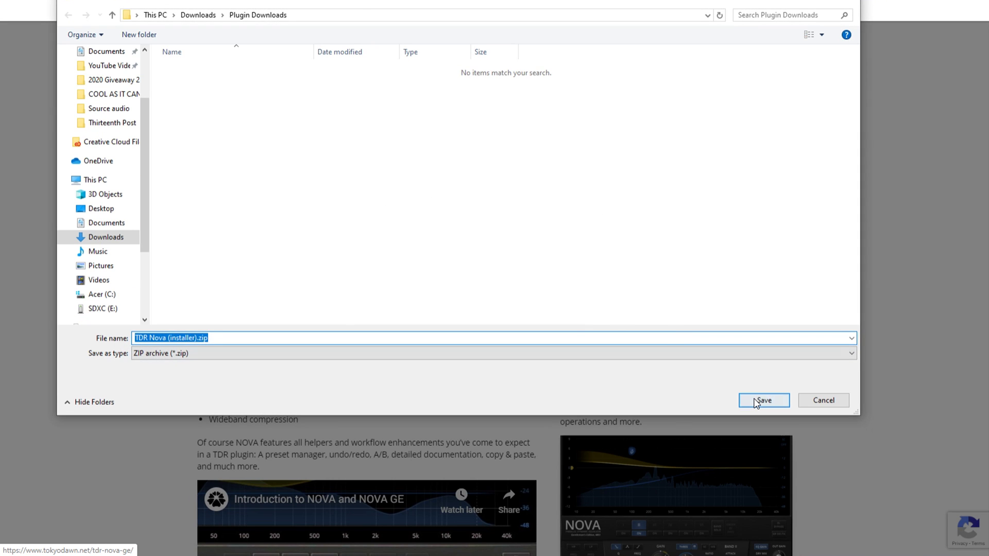
click(764, 401)
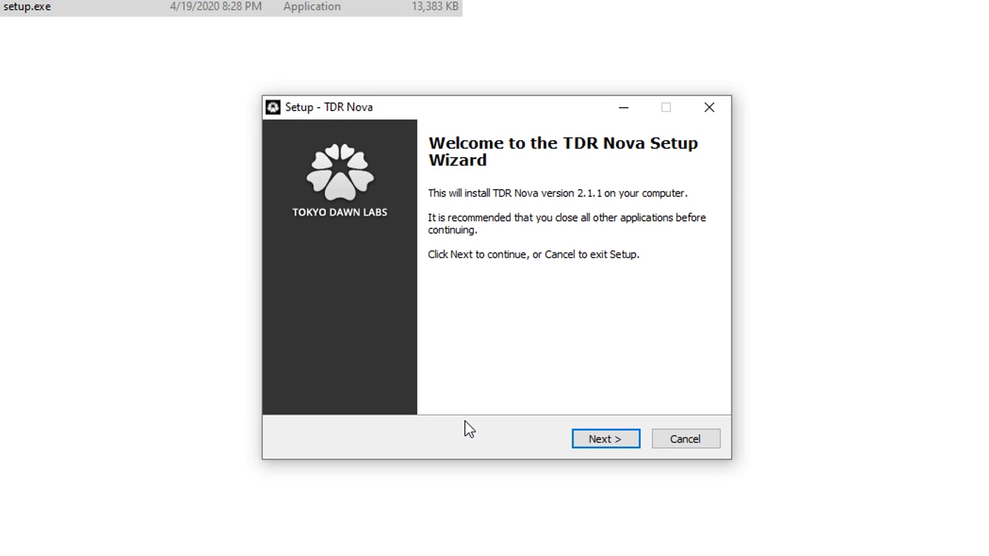
Get through the TDR Nova welcome and licence pages with the 32-bit VST2 component selected
key(Return)
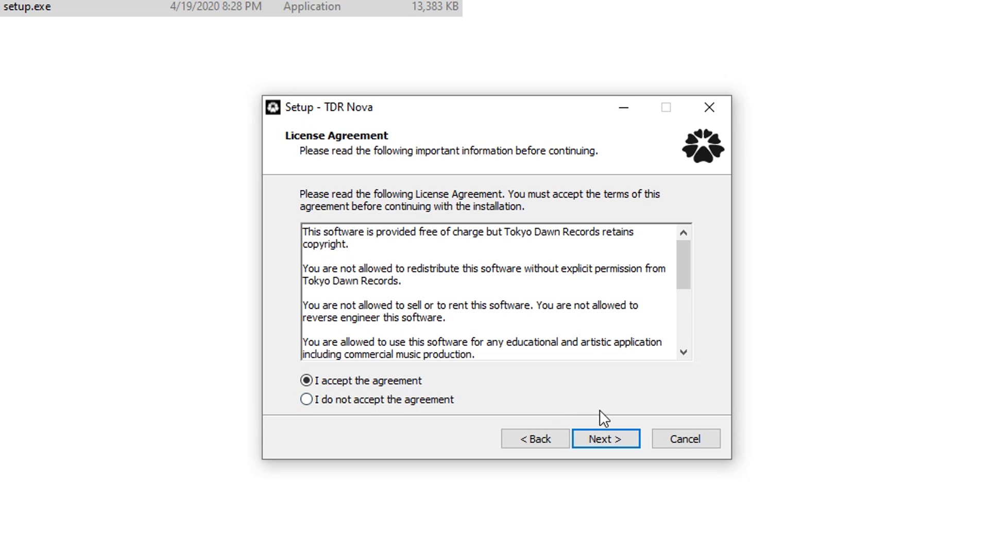
click(630, 438)
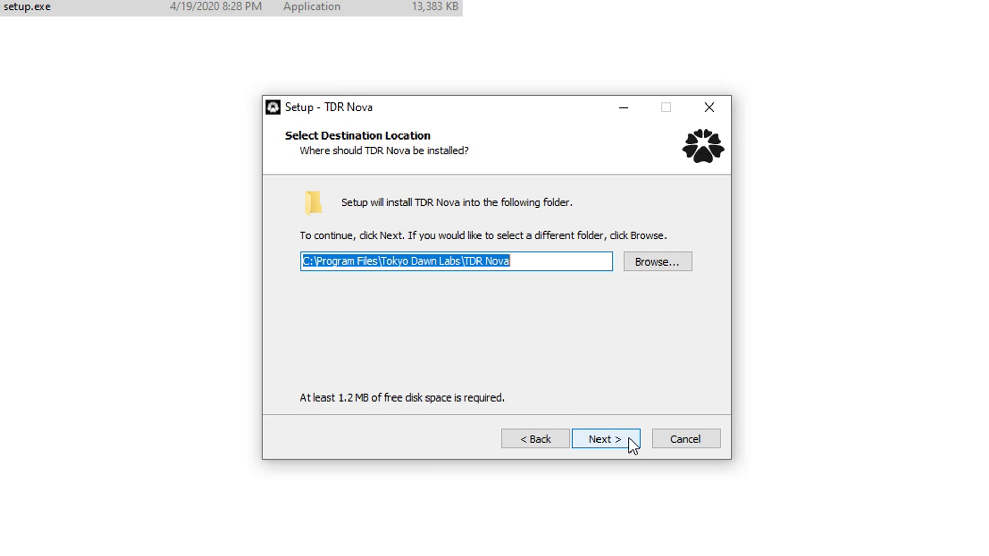
click(629, 438)
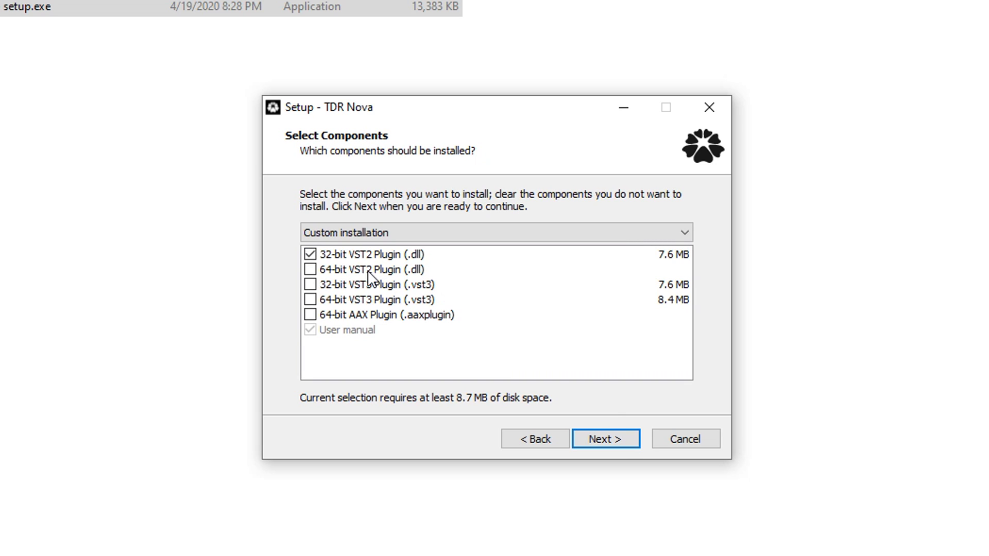
click(629, 441)
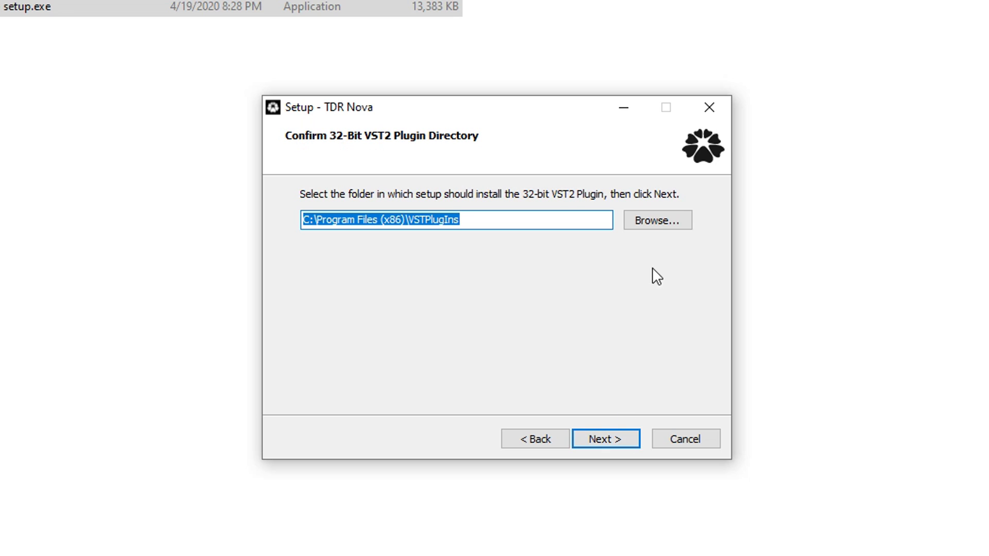
Set TDR Nova's install location to Audacity\Plug-Ins and install it
click(655, 221)
click(411, 307)
click(395, 304)
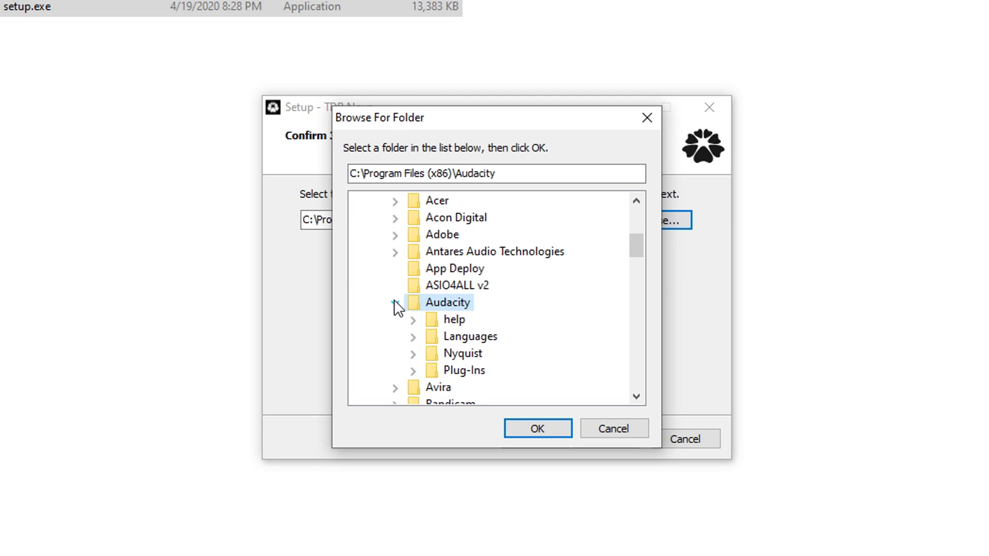
click(463, 371)
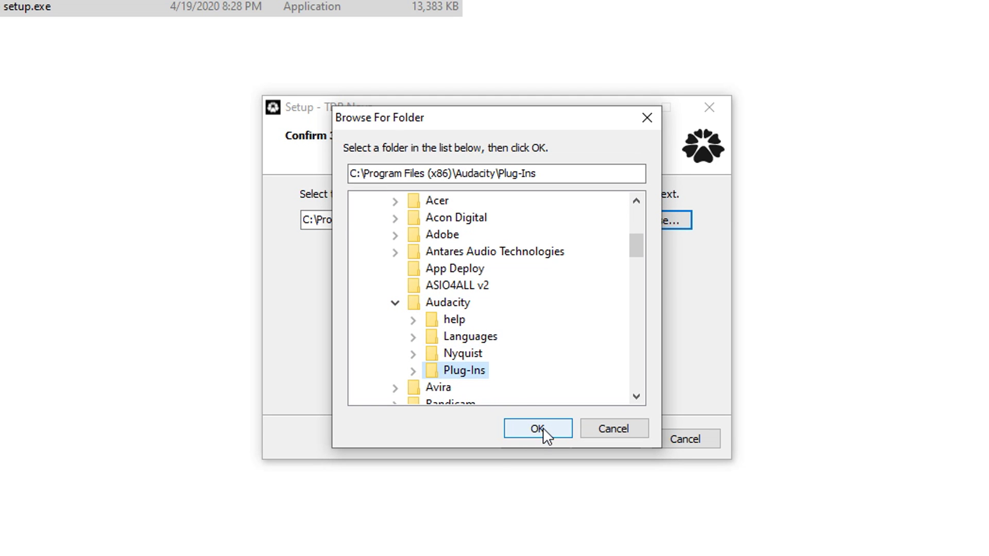
click(556, 430)
click(616, 439)
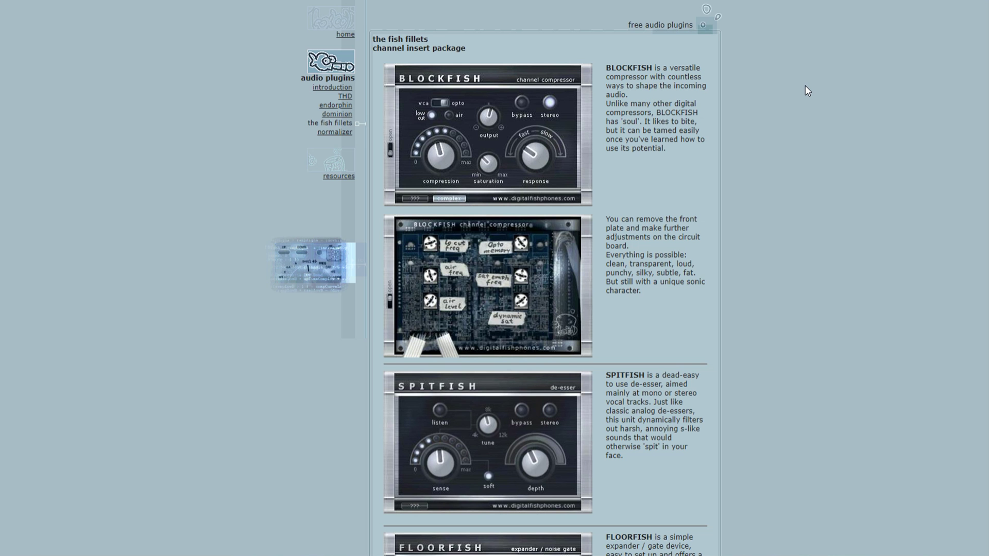
Scroll down the digitalfishphones page to the fish fillets PC v1.1 download section
scroll(805, 85, down, 3)
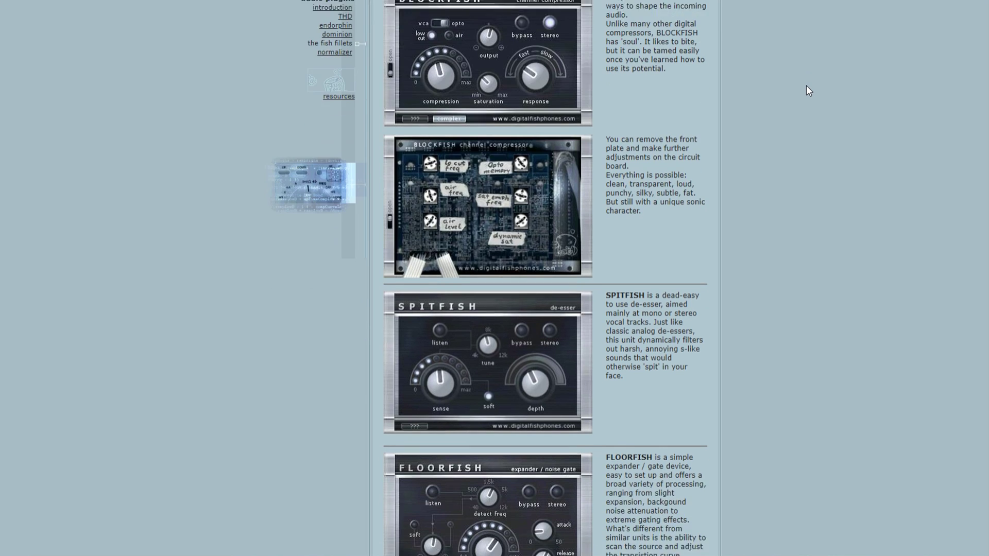
scroll(809, 86, down, 4)
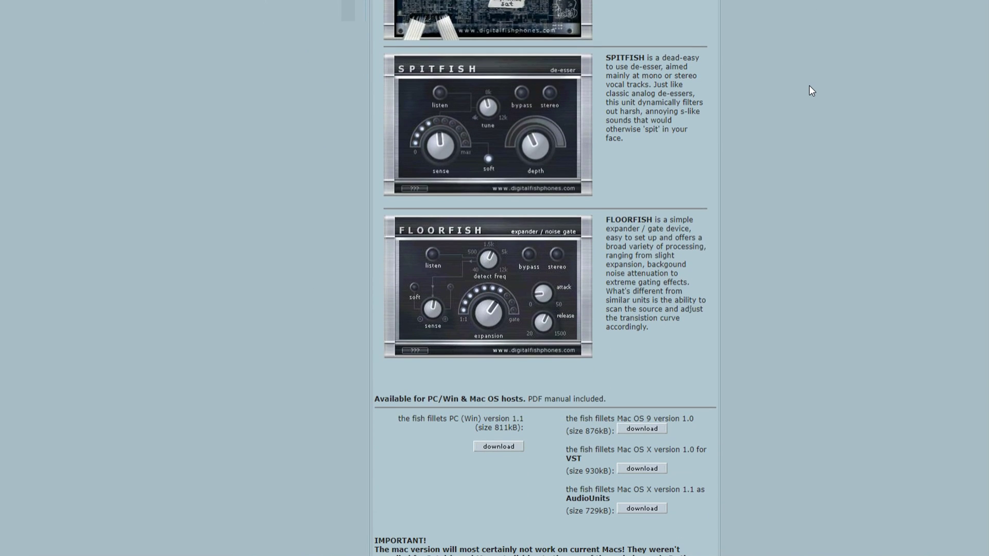
scroll(809, 87, down, 3)
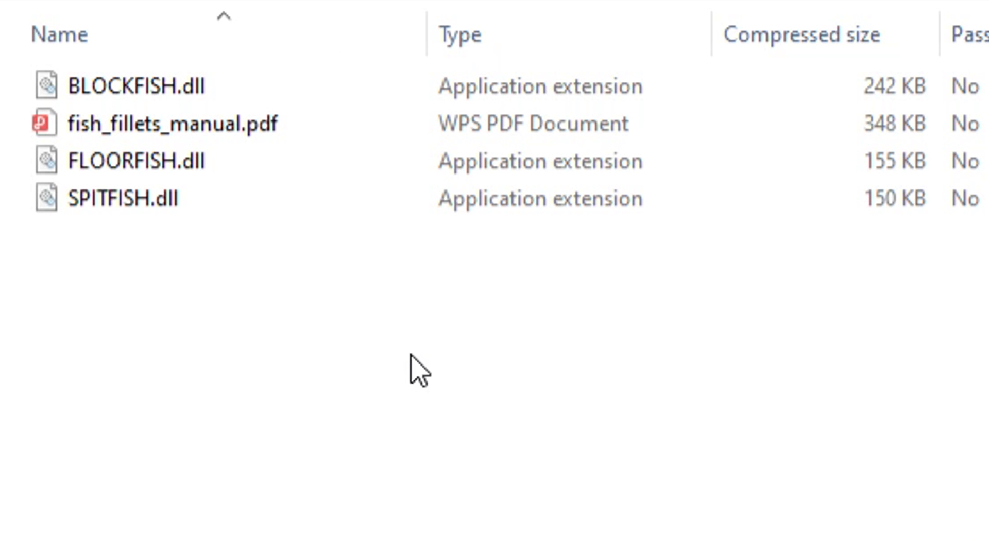
Cut SPITFISH.dll from the fish fillets zip and paste it into Audacity's plug-ins folder
double_click(283, 202)
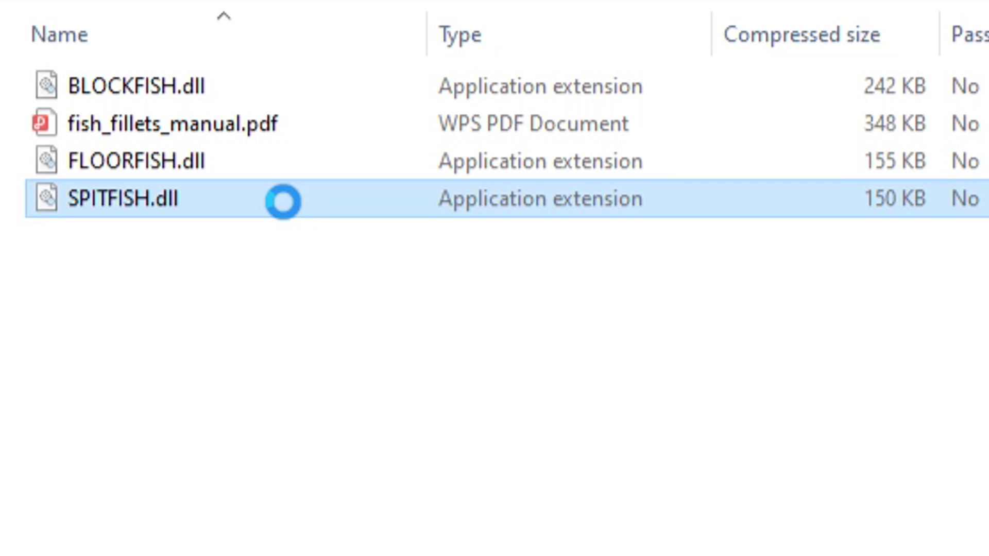
right_click(284, 206)
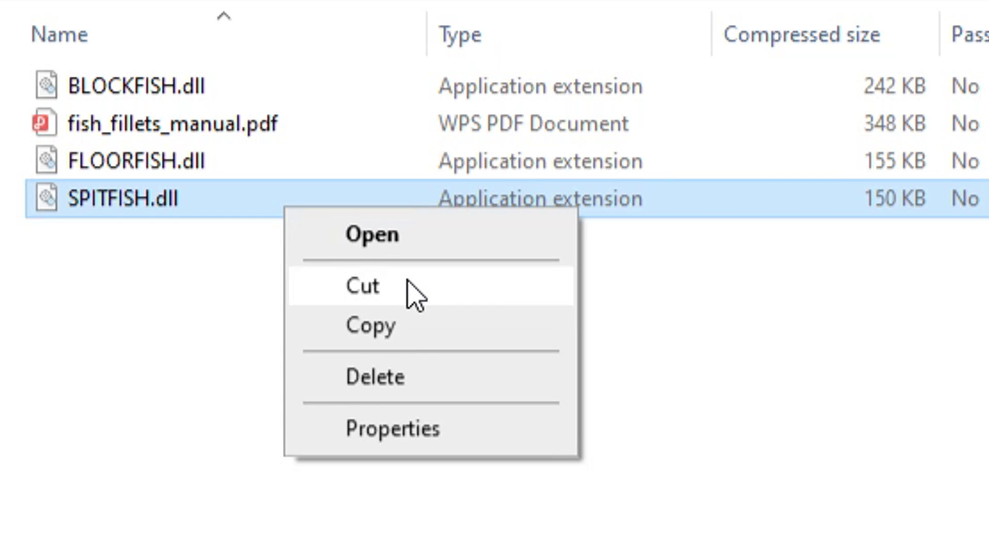
click(410, 295)
right_click(628, 246)
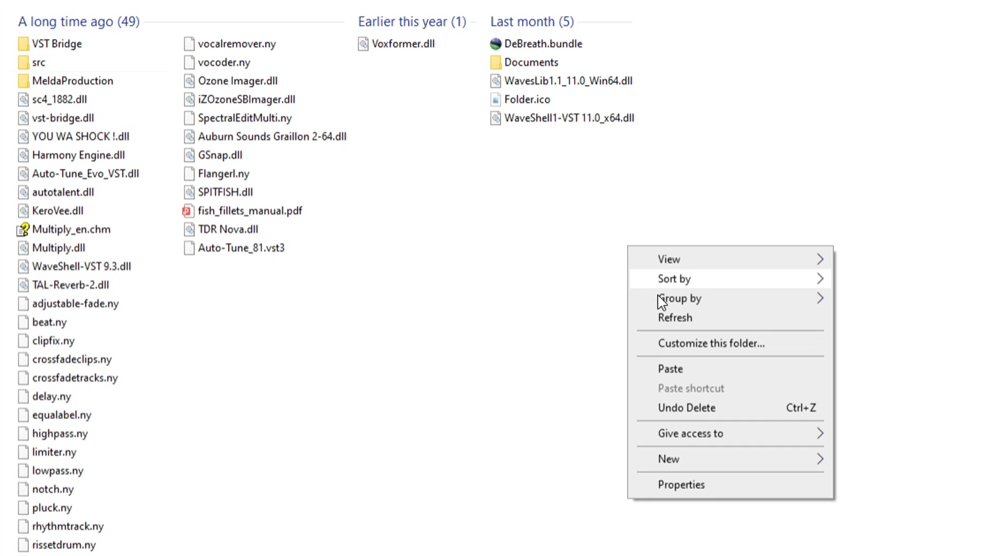
click(710, 372)
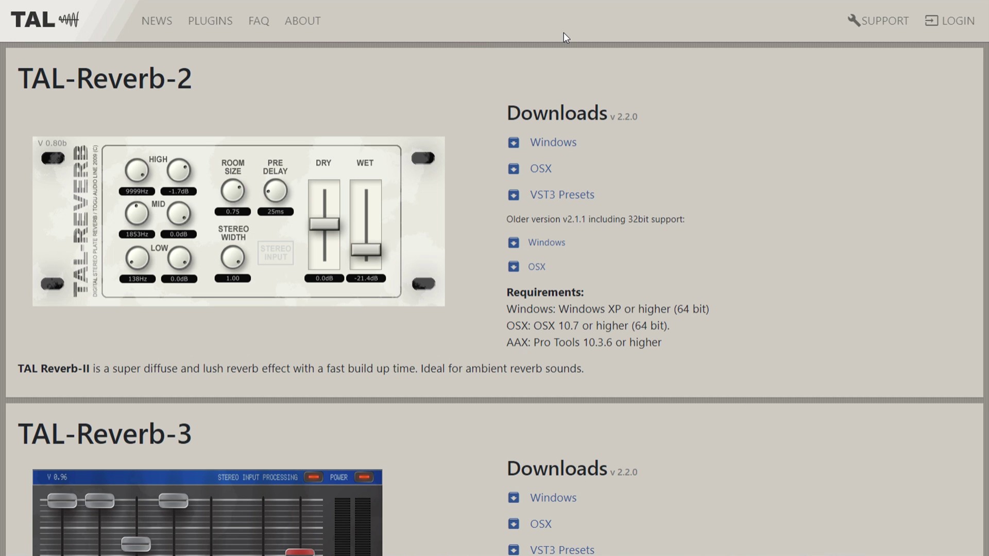
Download install_TAL-reverb-2_2.1.1.zip for Windows and save it in Plugin Downloads
click(550, 243)
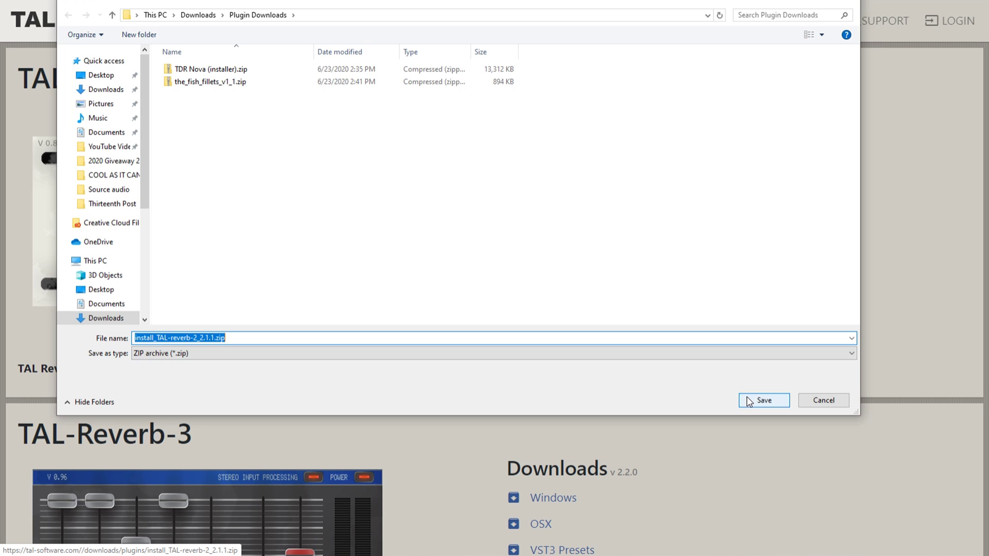
click(747, 400)
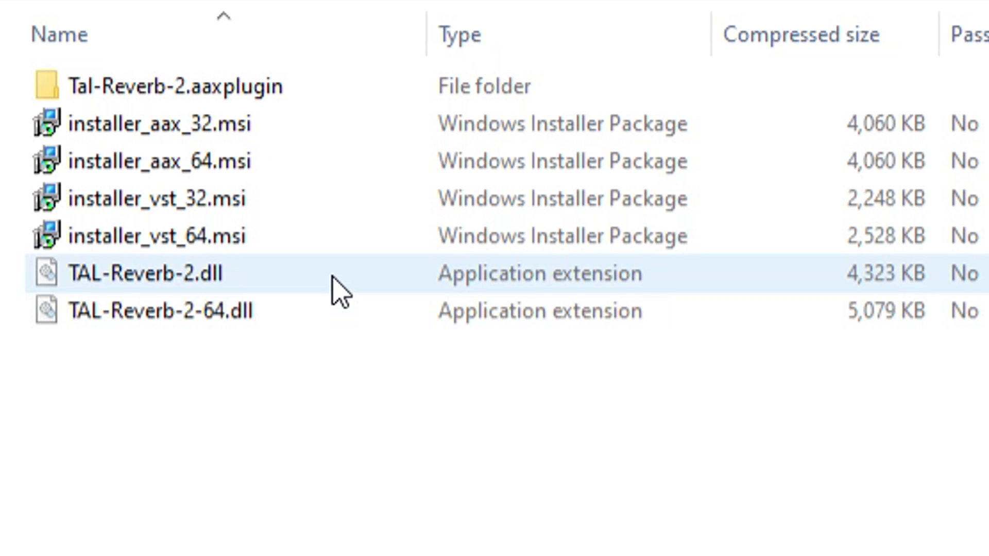
Cut TAL-Reverb-2.dll from the zip and paste it into Audacity's plug-ins folder
double_click(331, 273)
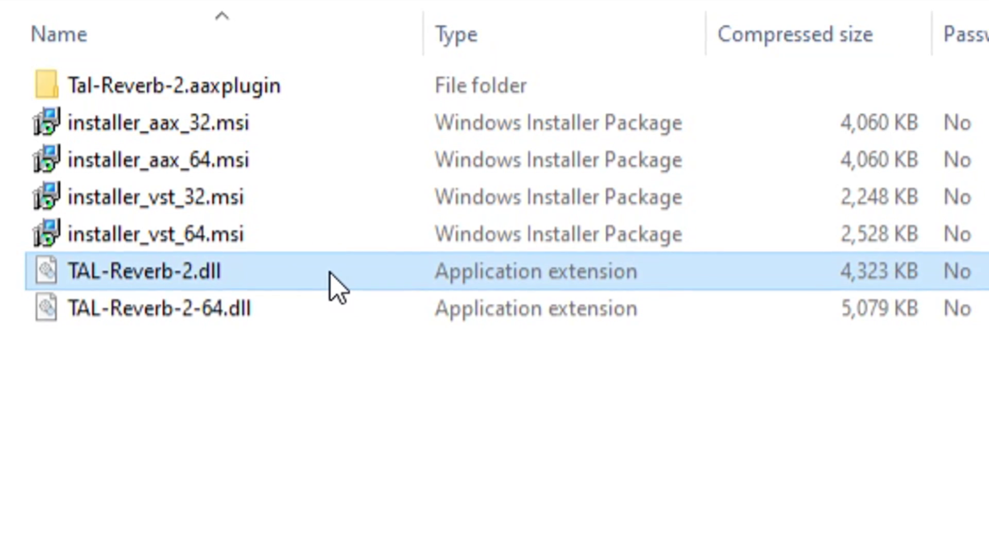
right_click(329, 274)
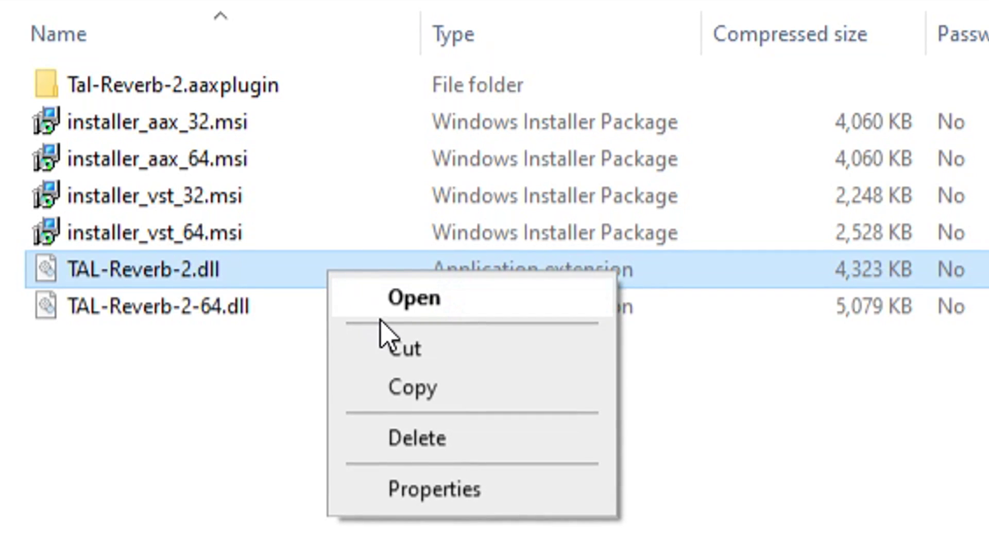
click(441, 346)
right_click(500, 243)
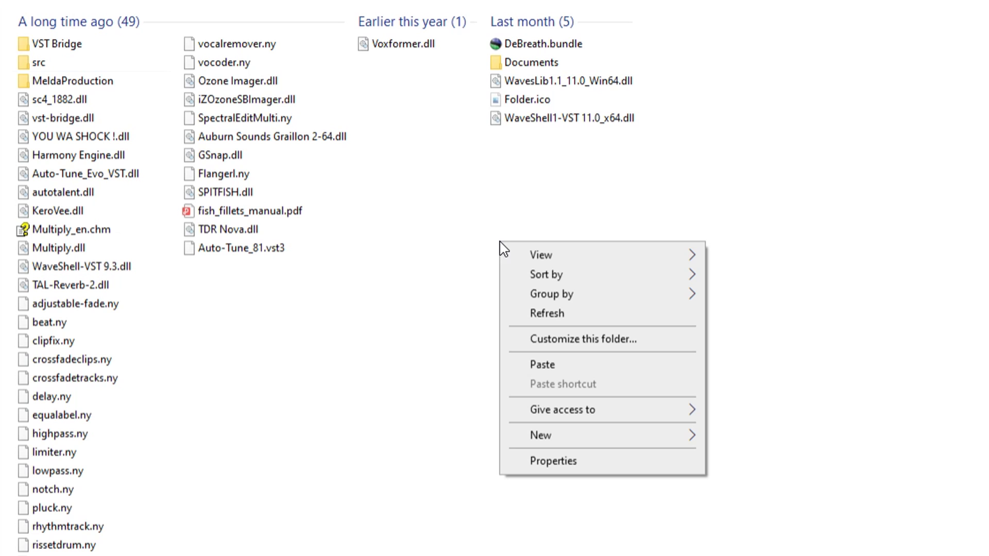
click(576, 370)
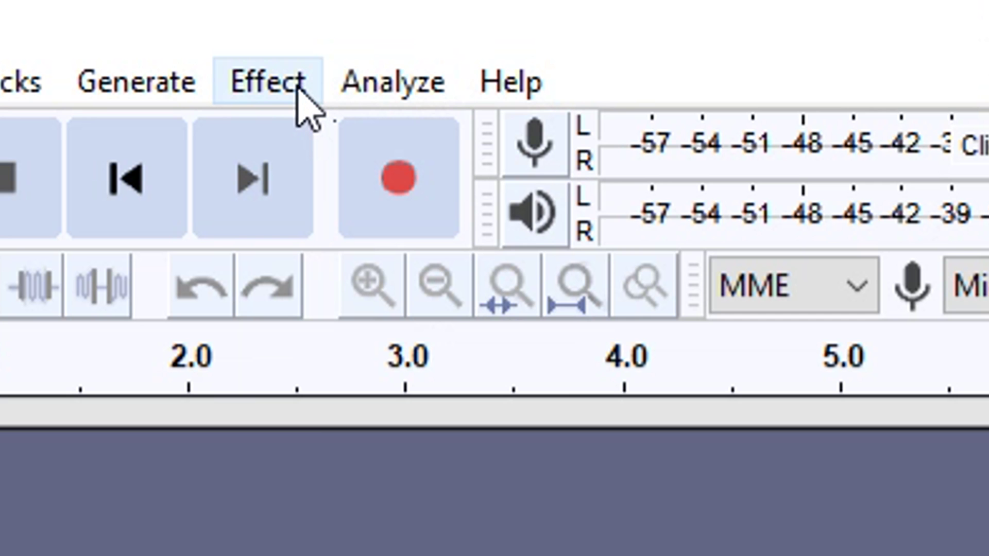
In Effect > Add / Remove Plug-ins, enable the YOU WA SHOCK ! and TDR Nova entries
click(296, 95)
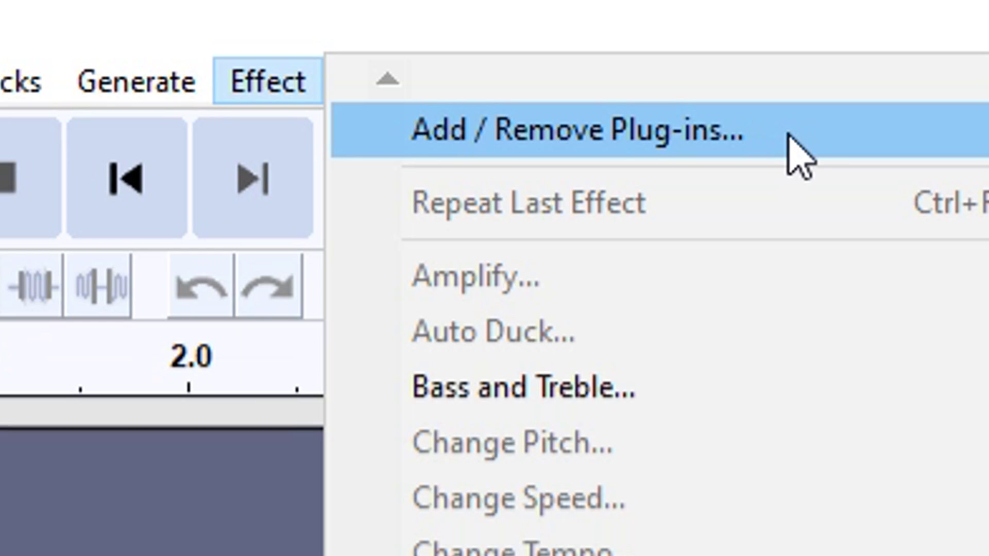
click(789, 135)
click(693, 261)
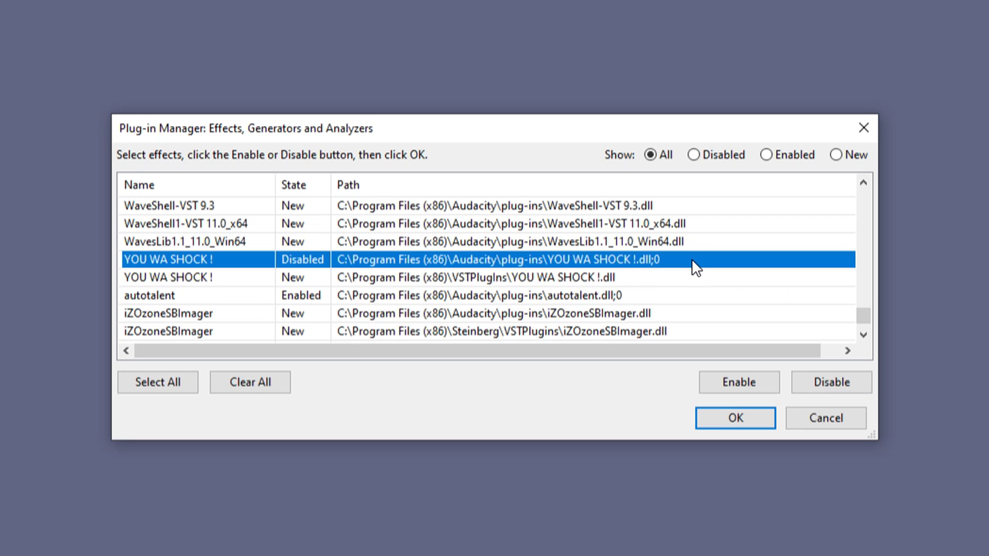
click(773, 385)
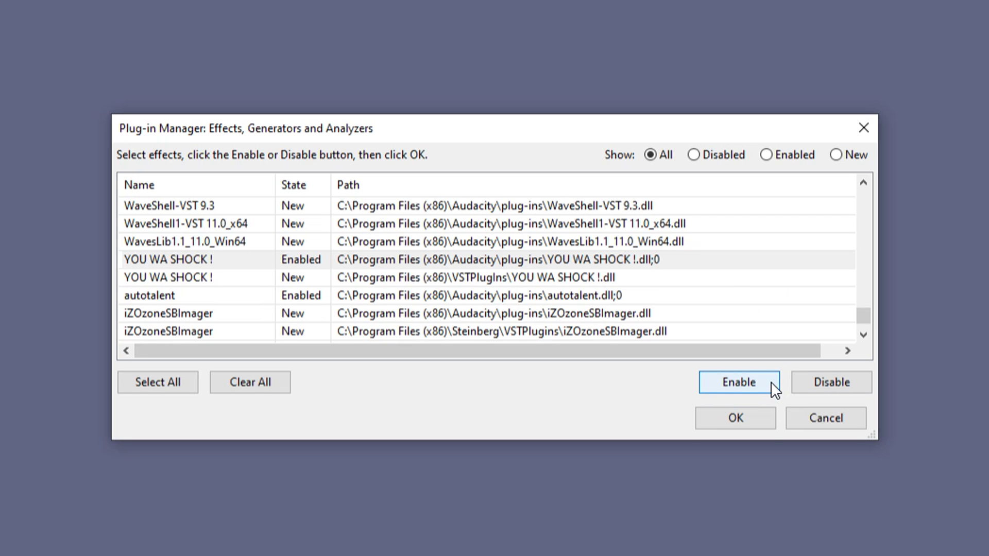
drag(868, 314, 868, 297)
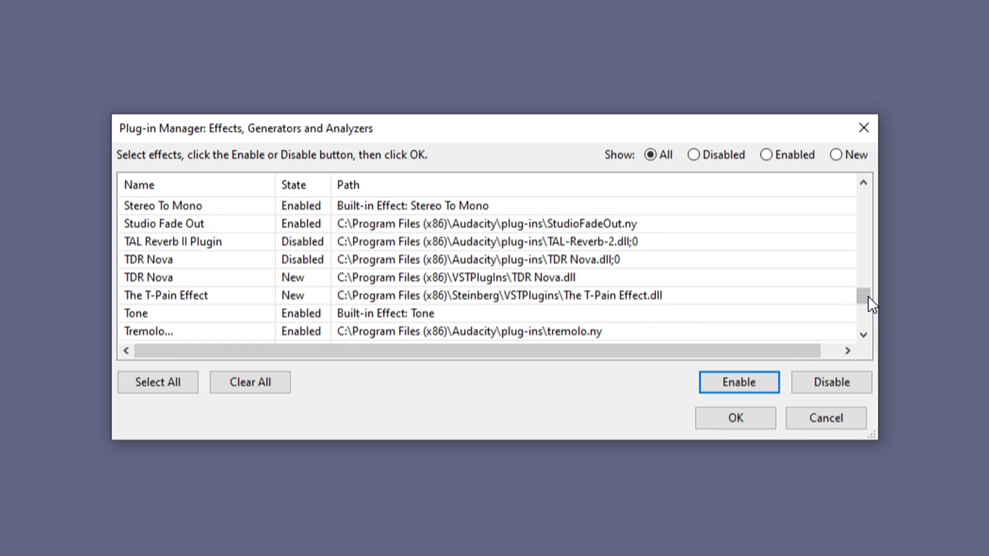
click(340, 258)
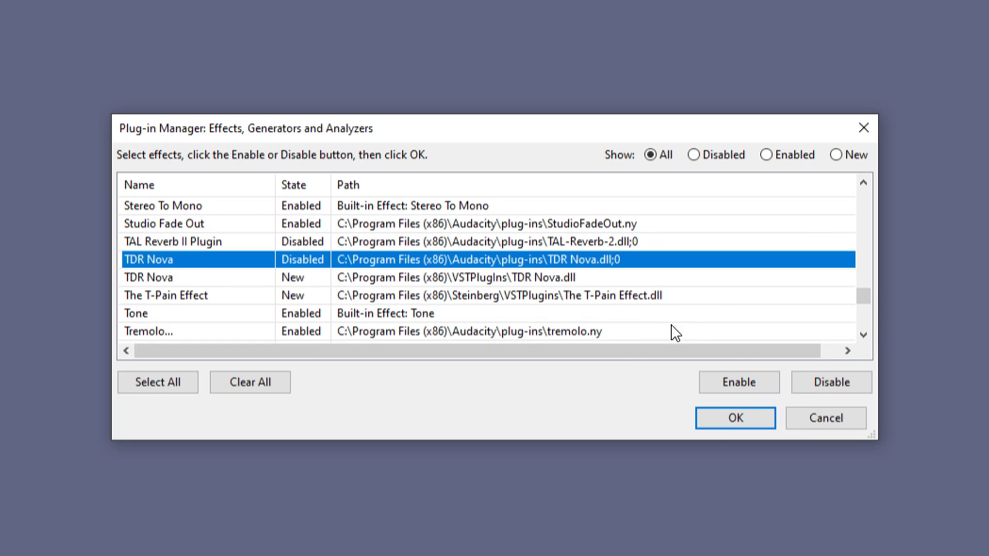
click(762, 382)
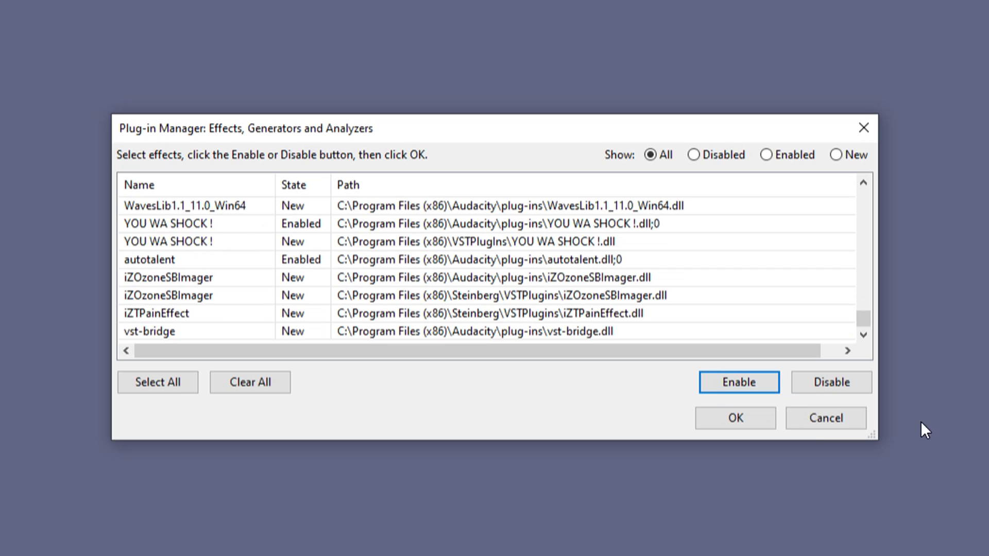